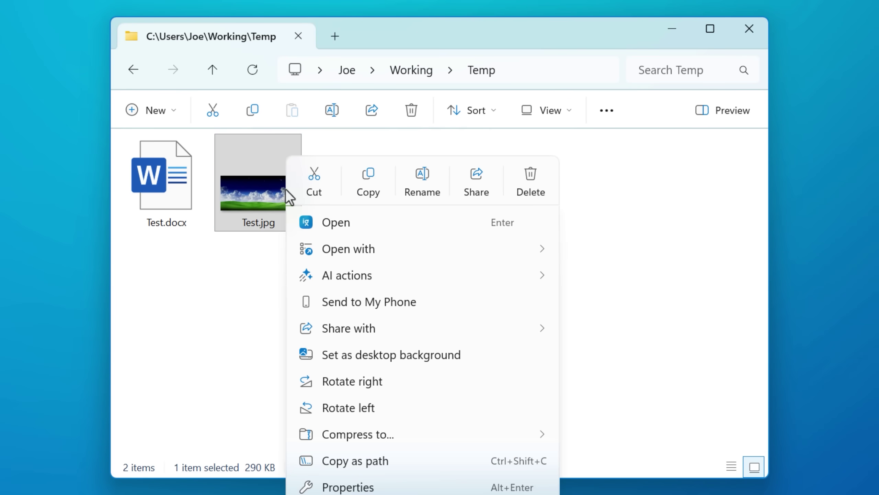
Show the AI actions submenu for Test.jpg in File Explorer
mouse_move(429, 283)
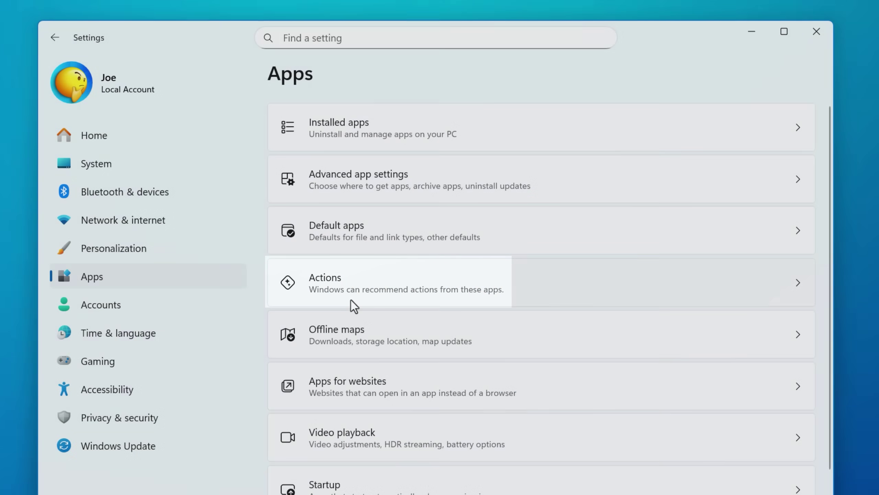
On the Apps > Actions page, turn on action recommendations for Paint and Microsoft Office
click(351, 301)
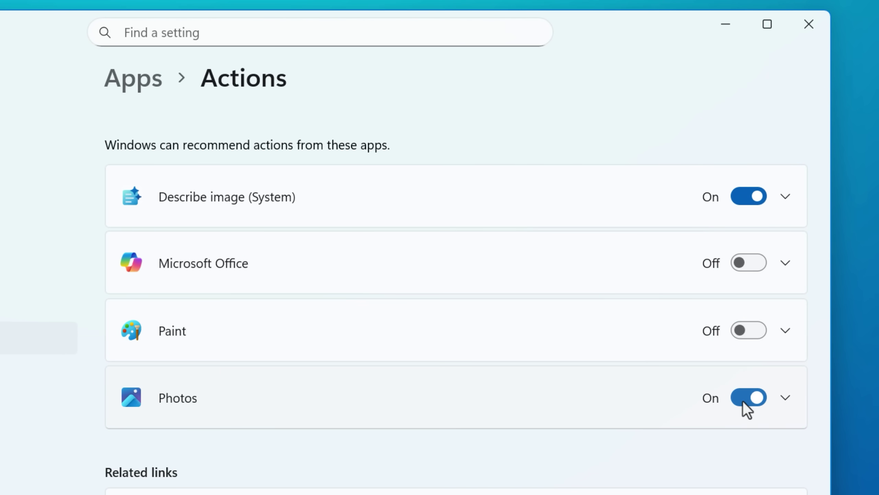
click(743, 396)
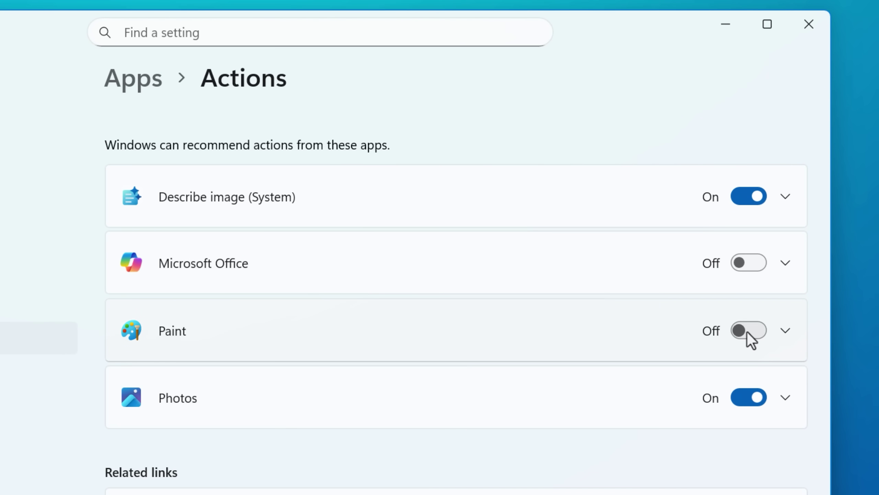
click(746, 331)
Expand the Describe image, Paint and Microsoft Office rows to list each app's actions
click(746, 264)
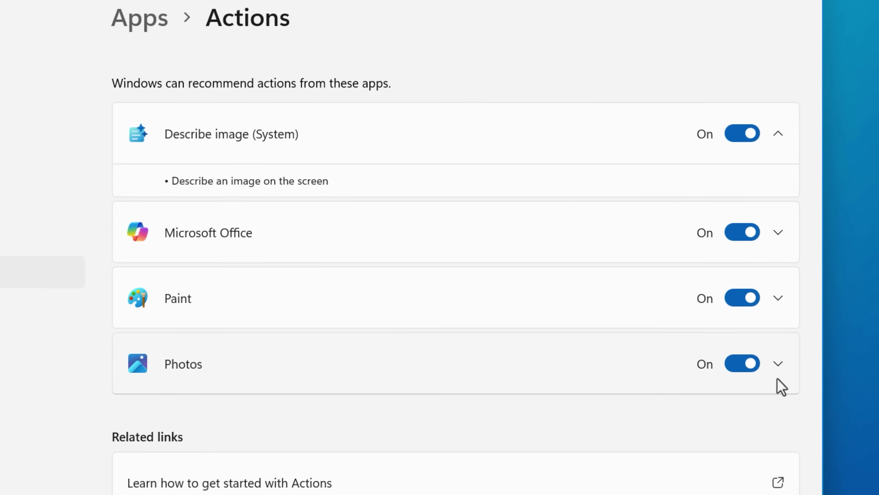
click(777, 378)
scroll(773, 312, down, 2)
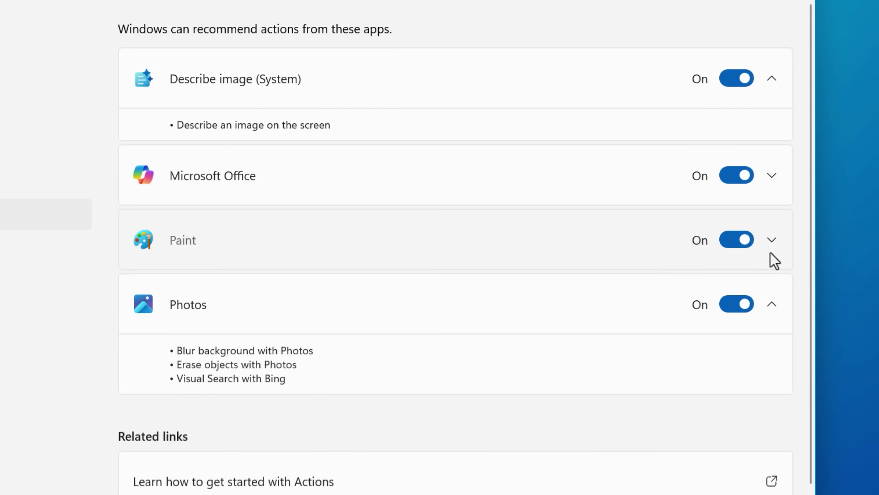
click(771, 253)
click(771, 183)
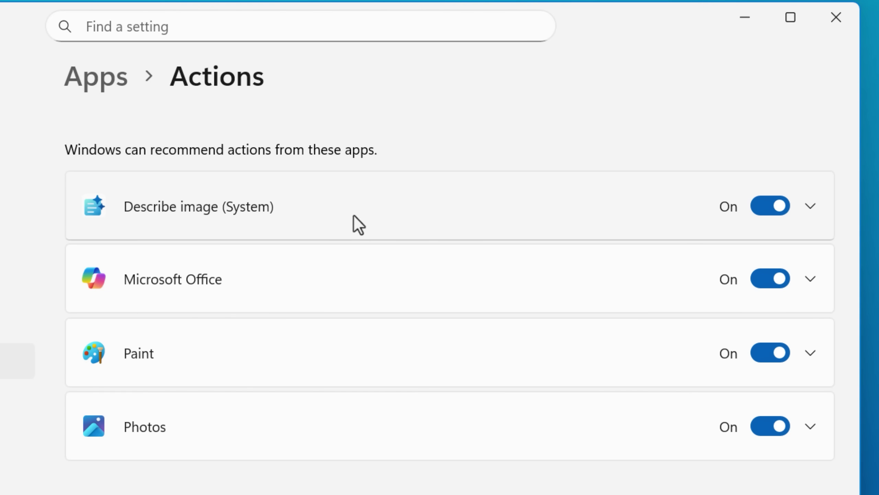
click(811, 206)
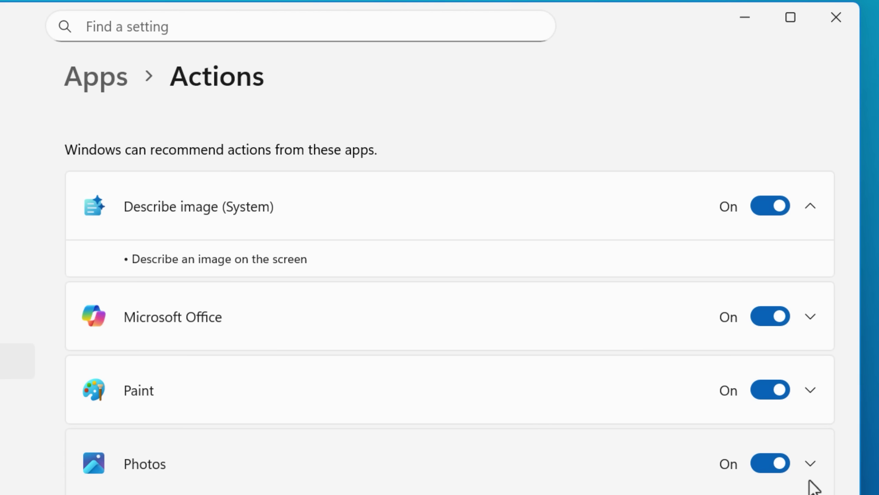
click(811, 387)
click(809, 324)
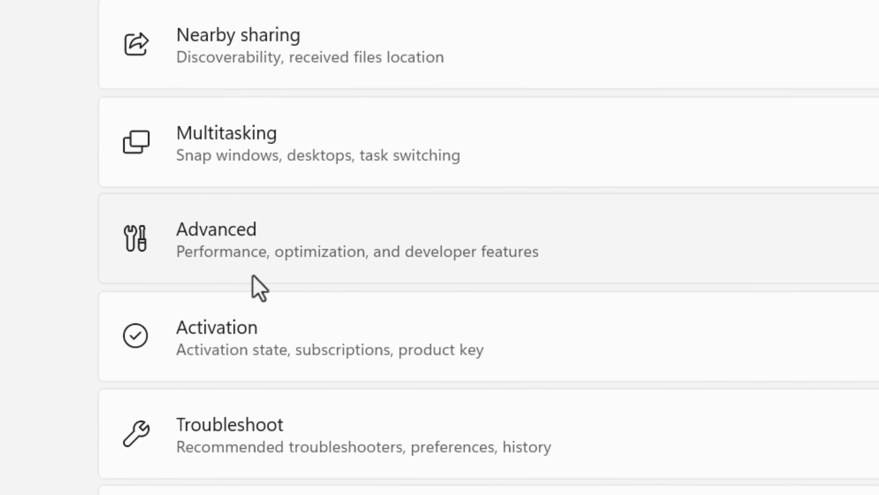
In Advanced system settings, open File Explorer's version-control section and check a repository folder's options
click(249, 273)
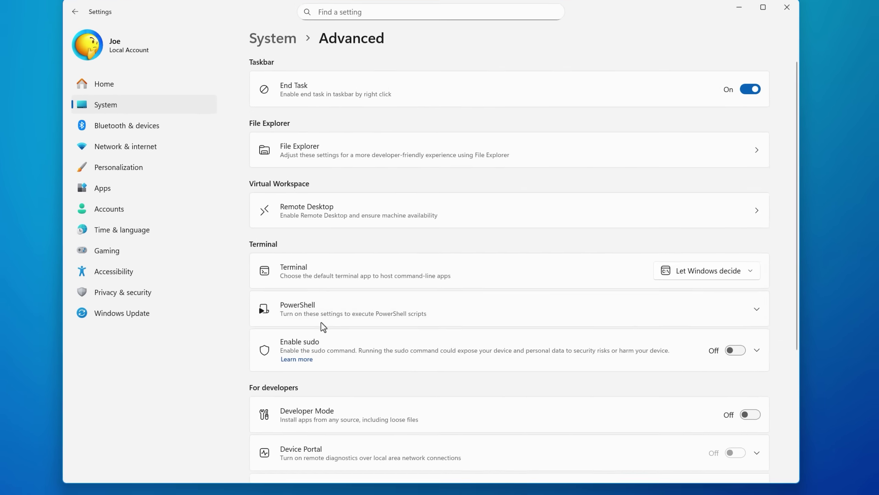
drag(782, 230, 772, 357)
scroll(768, 365, up, 3)
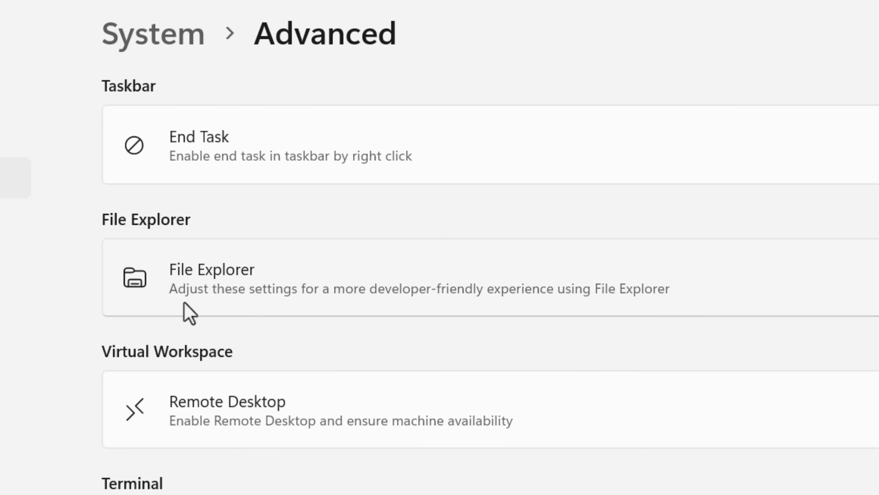
click(180, 305)
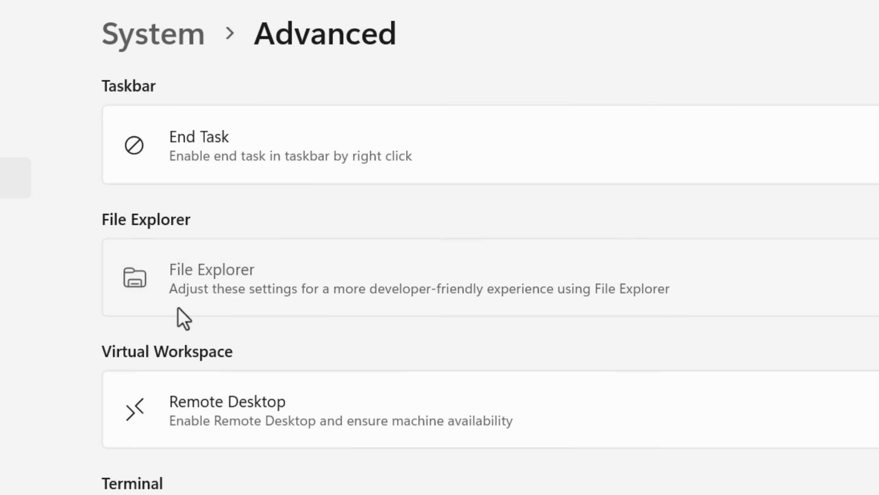
scroll(392, 207, down, 10)
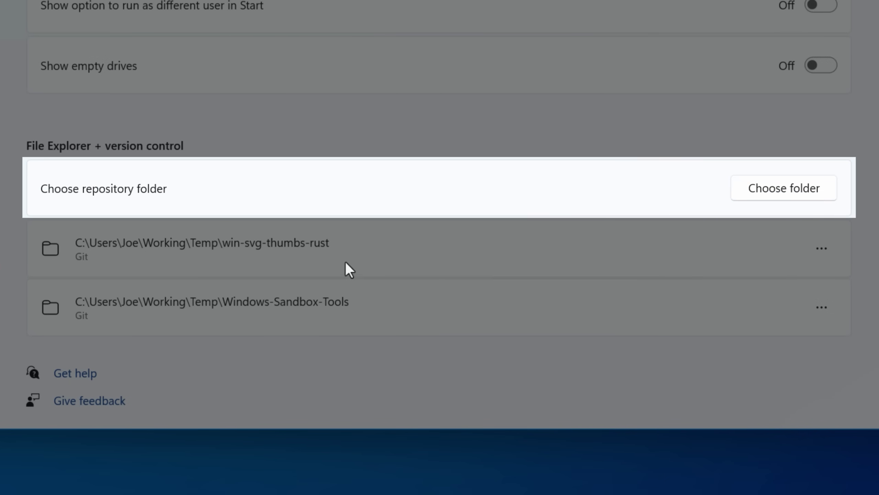
click(823, 247)
click(703, 239)
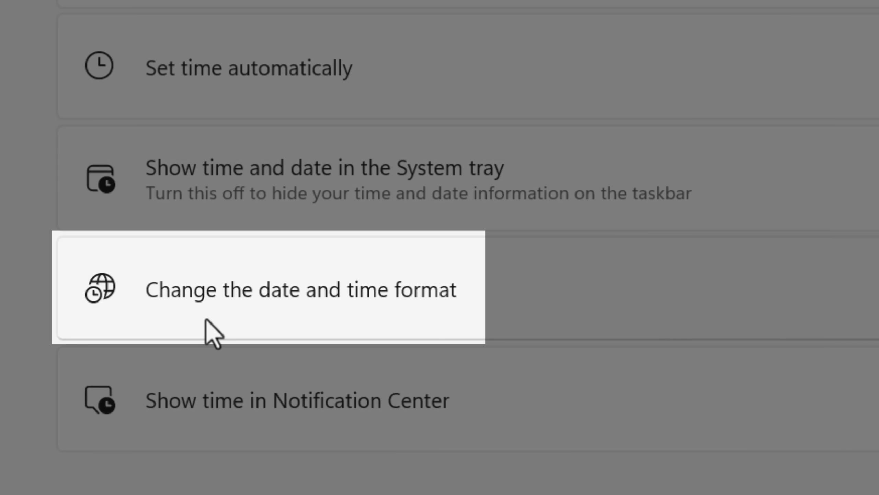
Open the date and time Format page and cancel out of the AM/PM symbol settings
click(375, 321)
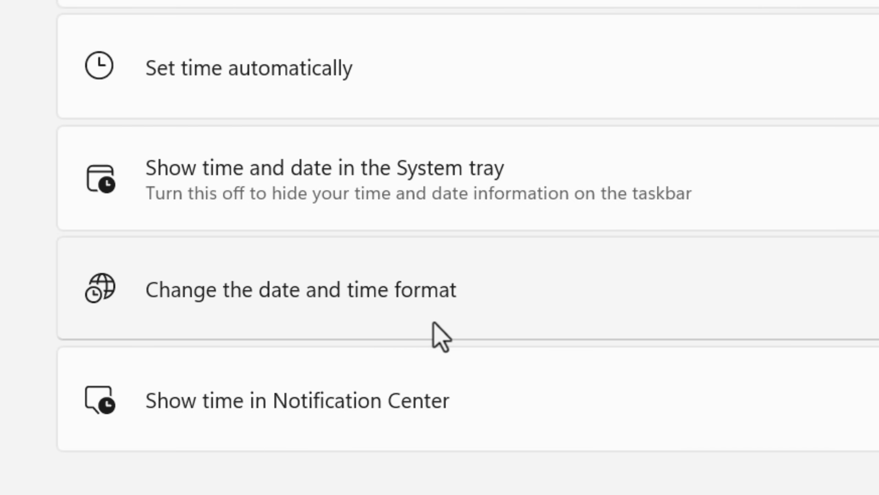
click(543, 312)
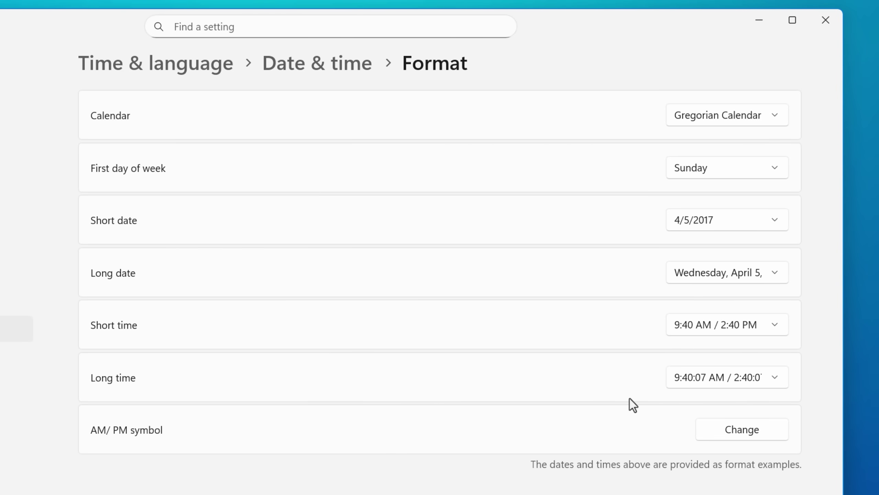
click(700, 421)
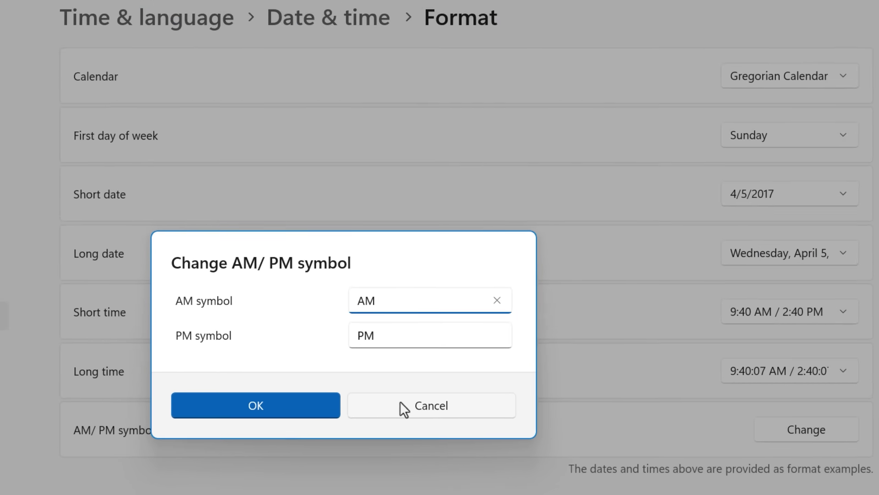
click(563, 383)
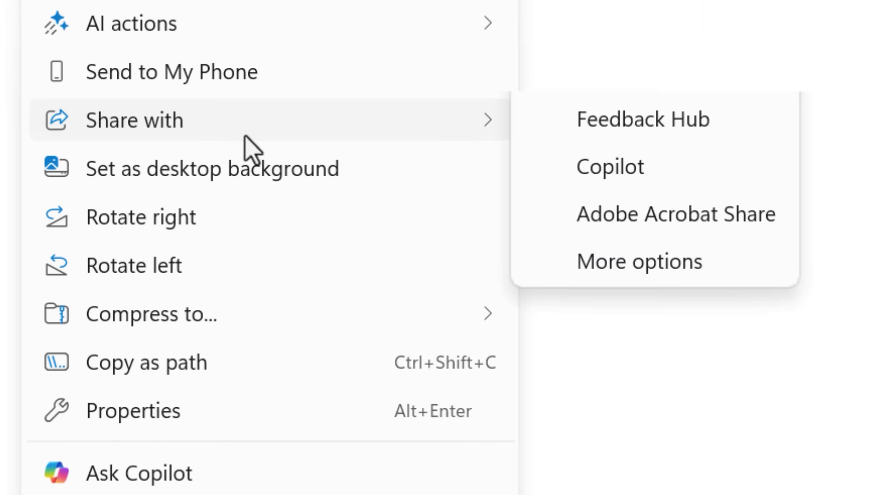
In Test.jpg's full share window, pin Feedback Hub and unpin Adobe Acrobat Share
click(617, 458)
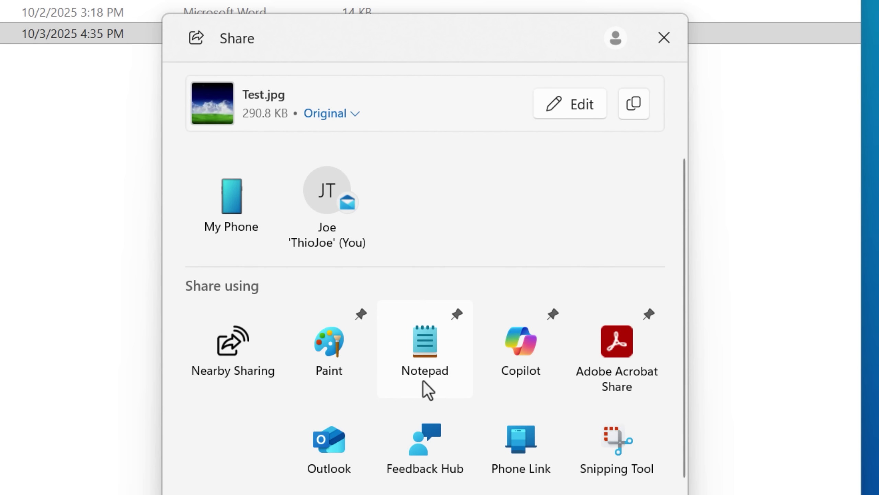
click(457, 412)
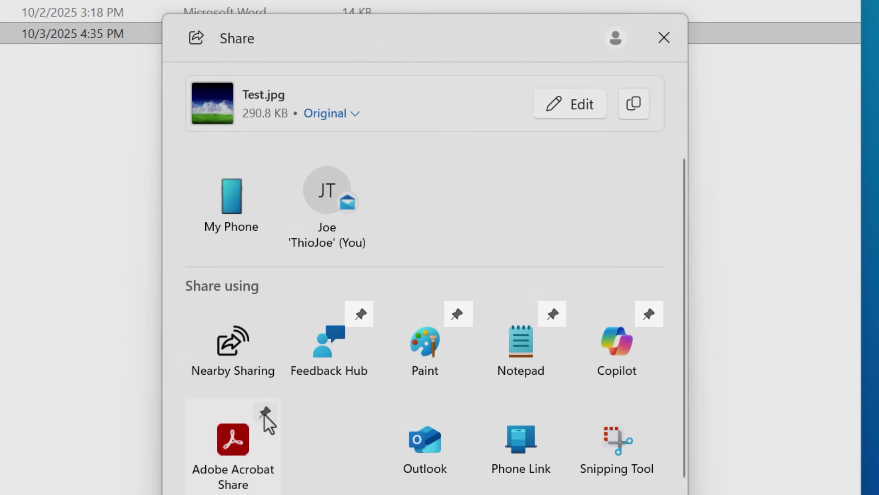
click(263, 413)
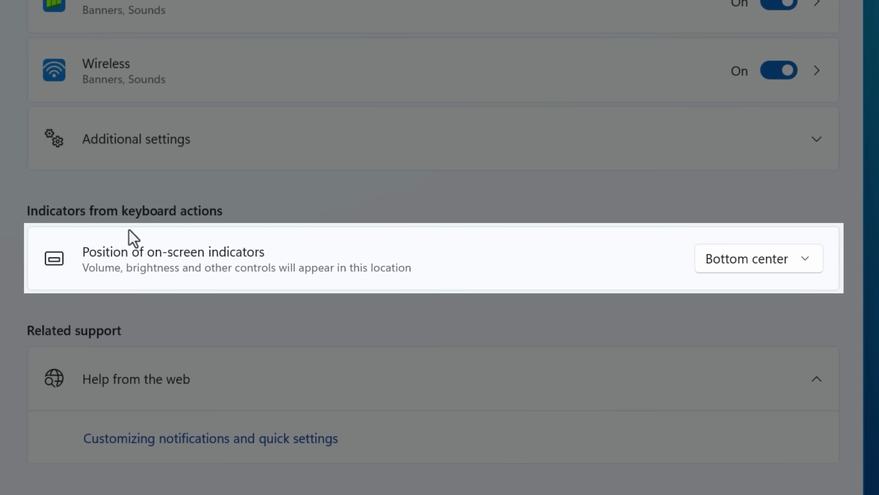
Show the placement choices for the Position of on-screen indicators setting
click(795, 259)
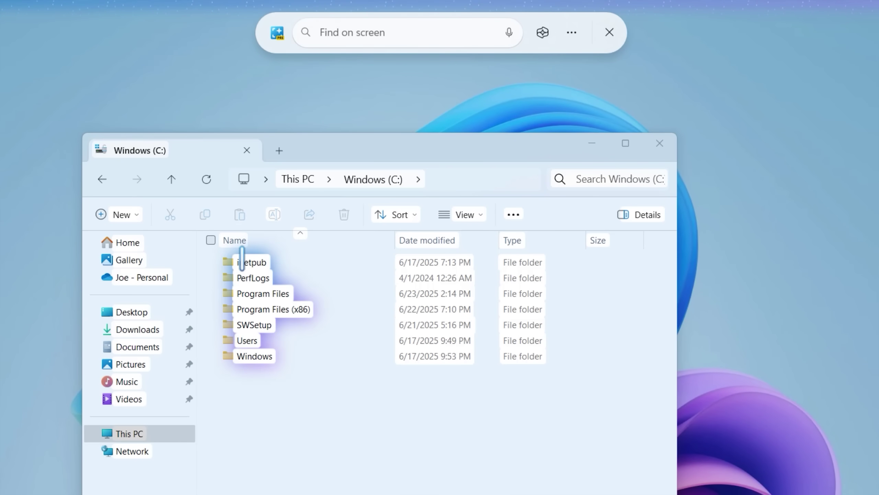
Select the folder names inetpub through SWSetup as text and look at their actions
drag(237, 260, 271, 325)
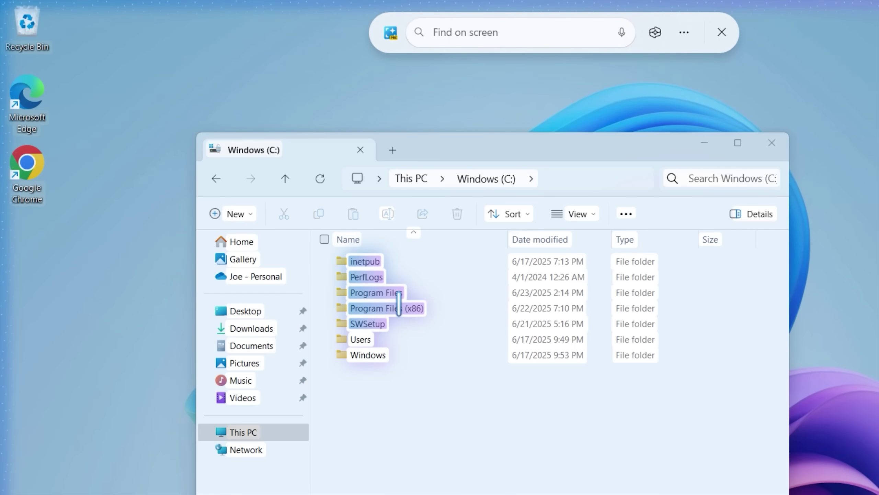
right_click(206, 479)
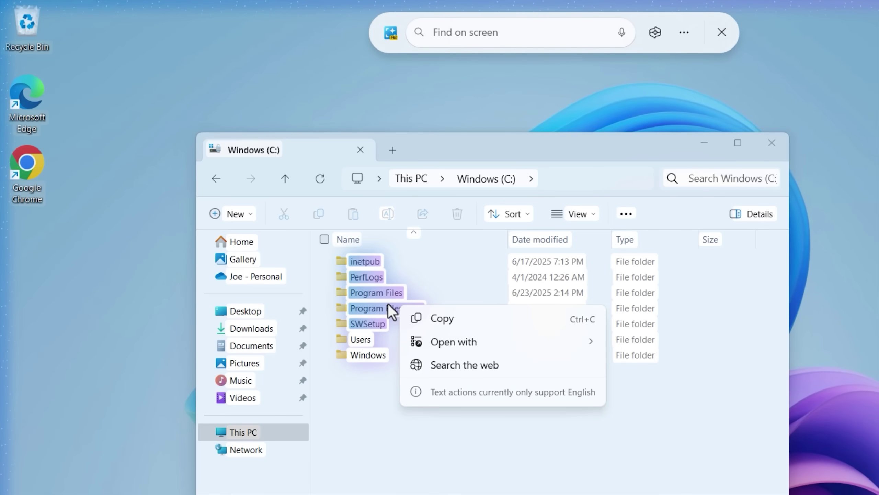
click(390, 310)
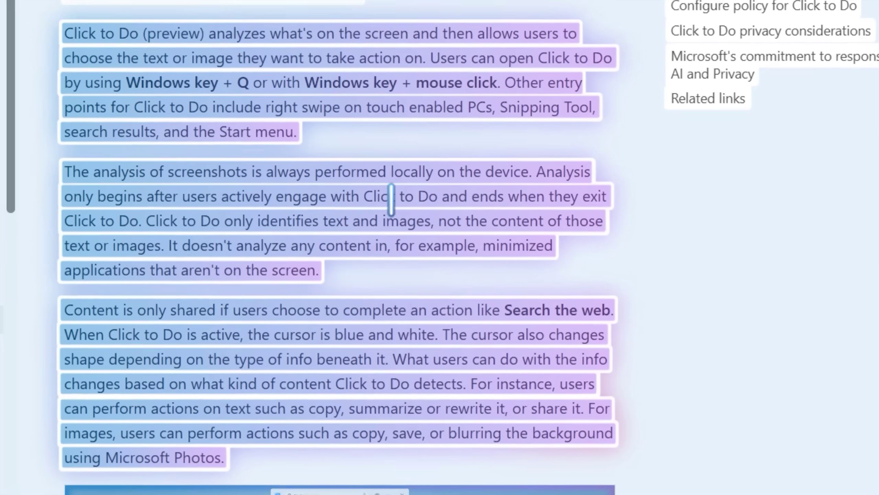
Have Copilot rewrite the paragraphs that describe Click to Do
right_click(391, 199)
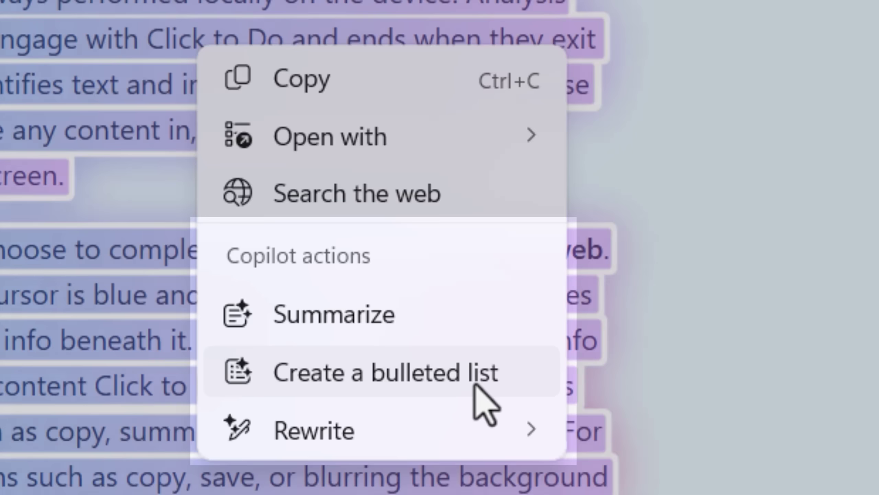
mouse_move(464, 430)
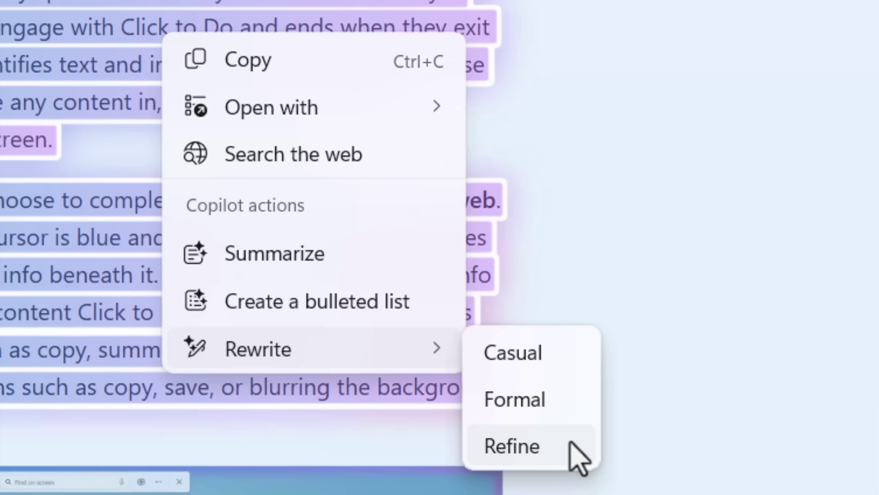
click(569, 389)
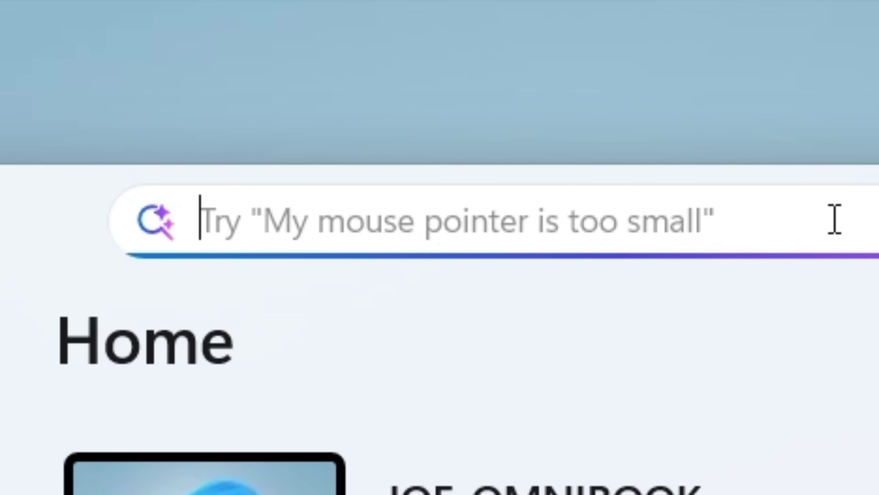
Search 'pointer too small', drag the pointer size slider toward 3, then clear the search
text(pointer too small)
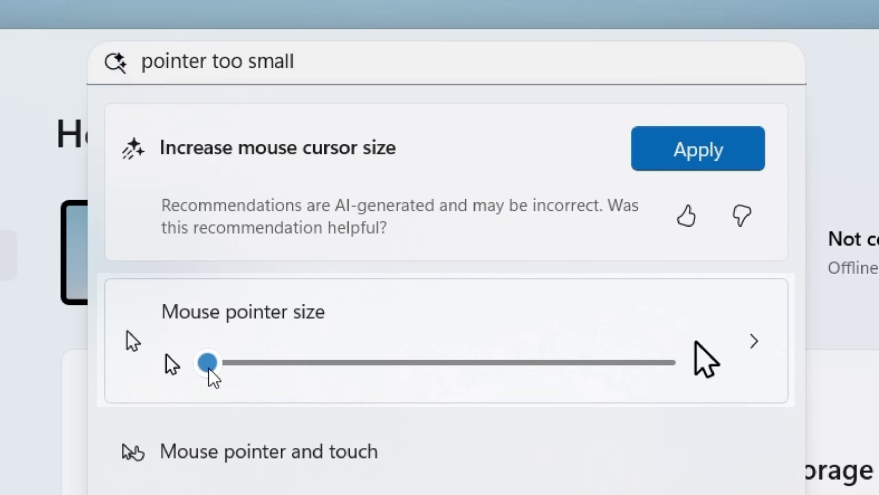
mouse_move(209, 368)
mouse_down()
mouse_move(330, 381)
mouse_move(202, 381)
mouse_move(192, 372)
mouse_up()
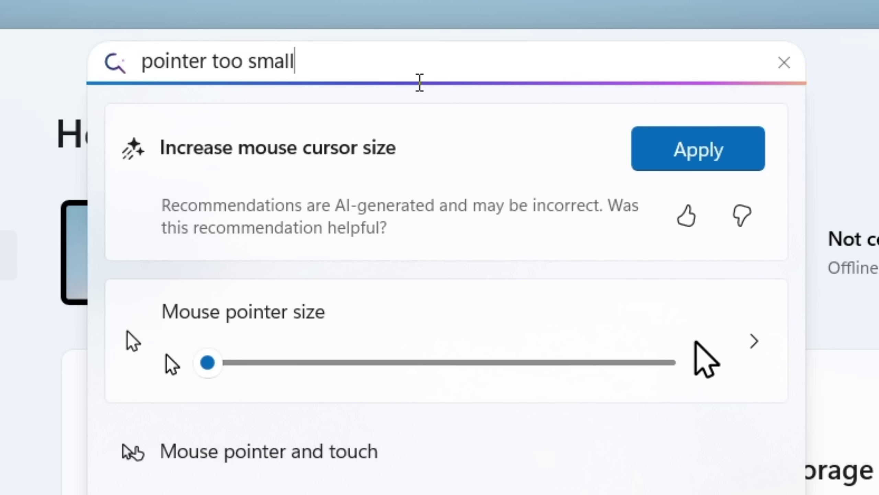
key(Return)
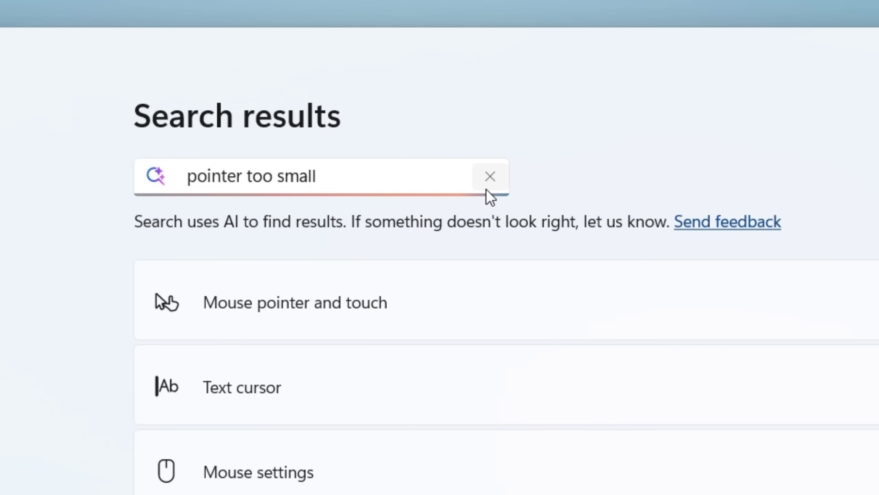
click(489, 188)
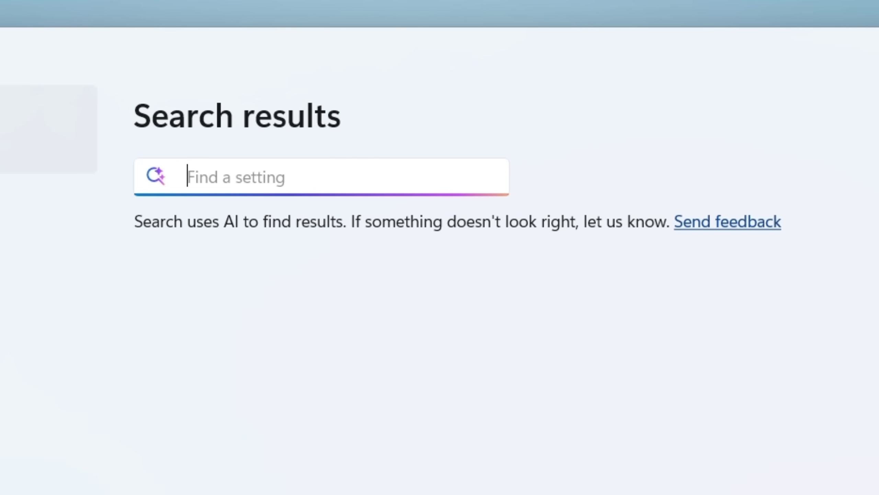
From Settings Home, try the AI search queries 'live caption' and 'end task'
click(49, 265)
click(333, 145)
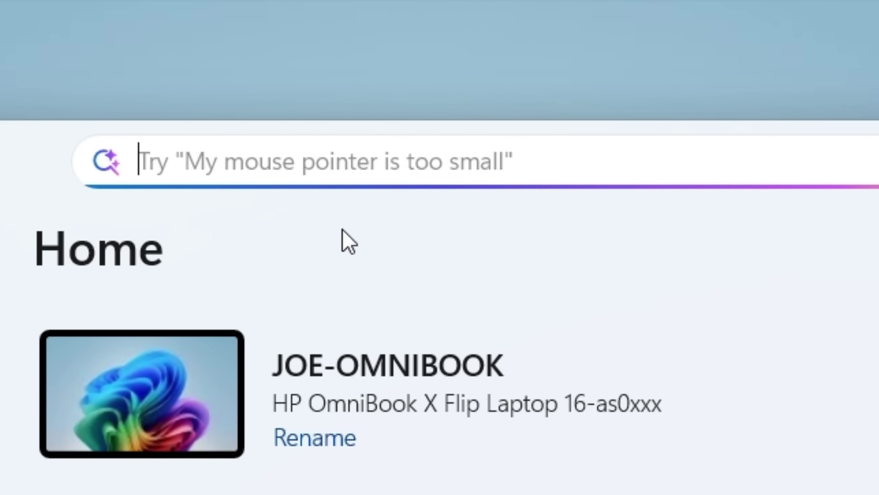
text(live caption)
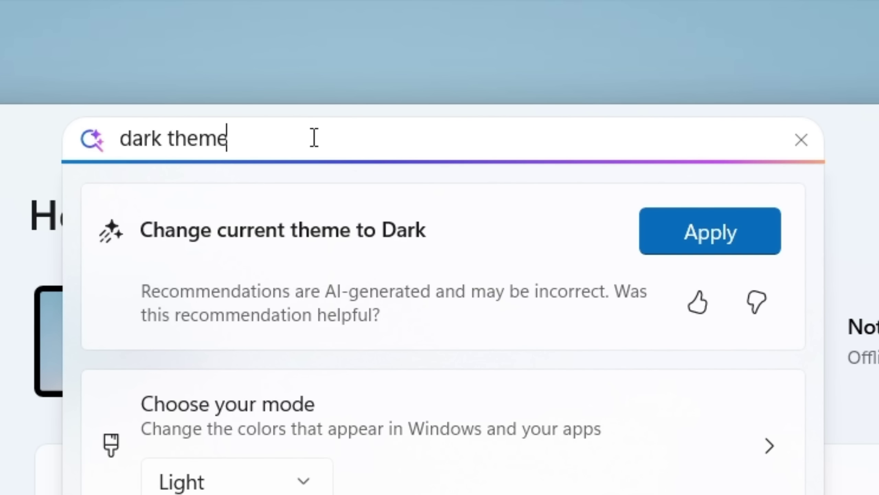
key(ctrl+a)
text(end task)
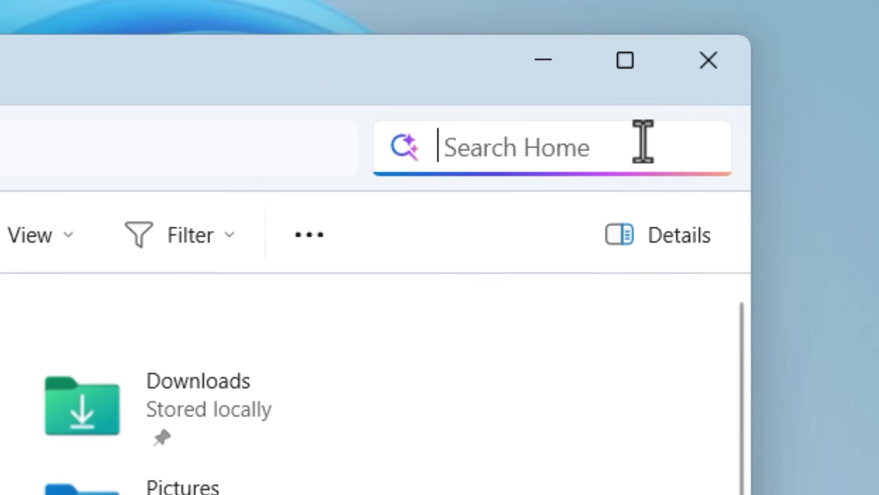
Search Home pictures for 'robber', then replace the query with 'grass'
text(robber)
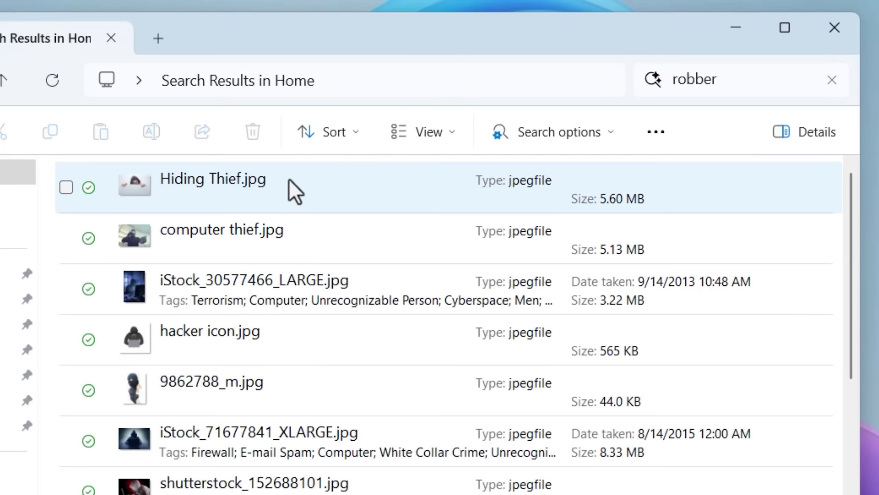
click(204, 339)
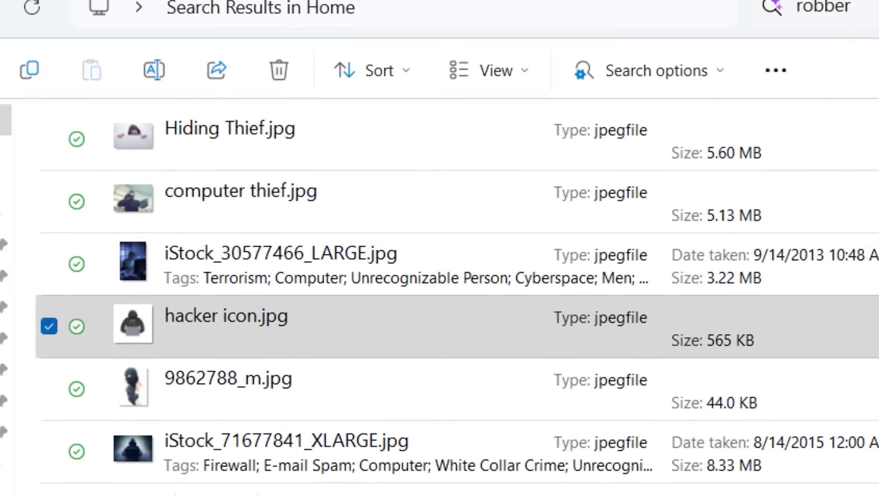
click(762, 4)
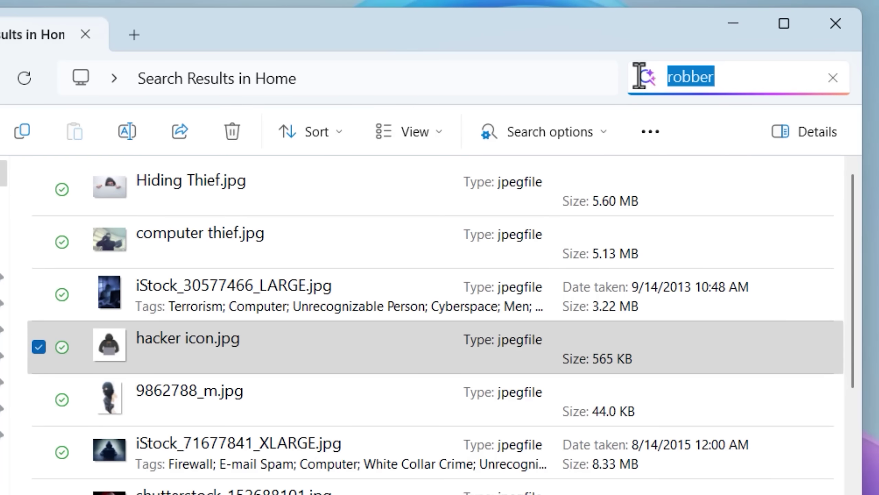
text(grass)
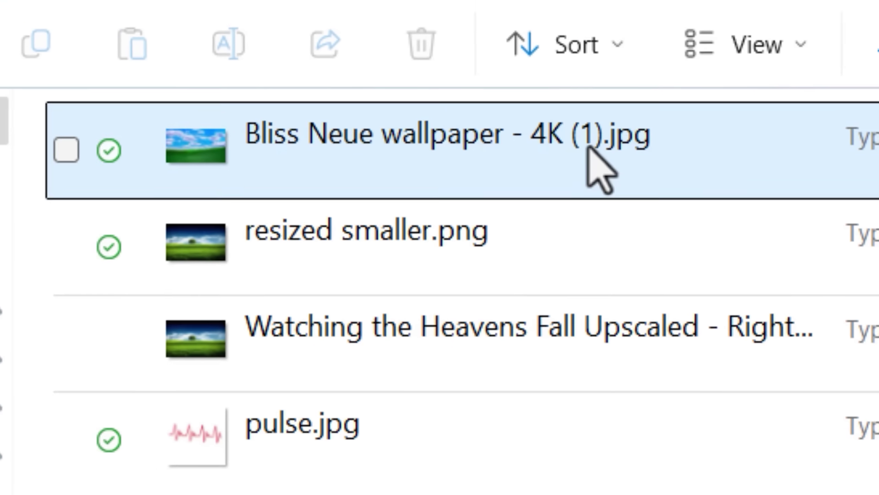
Preview Bliss Neue wallpaper - 4K (1).jpg and resized smaller.png, closing each viewer
double_click(592, 140)
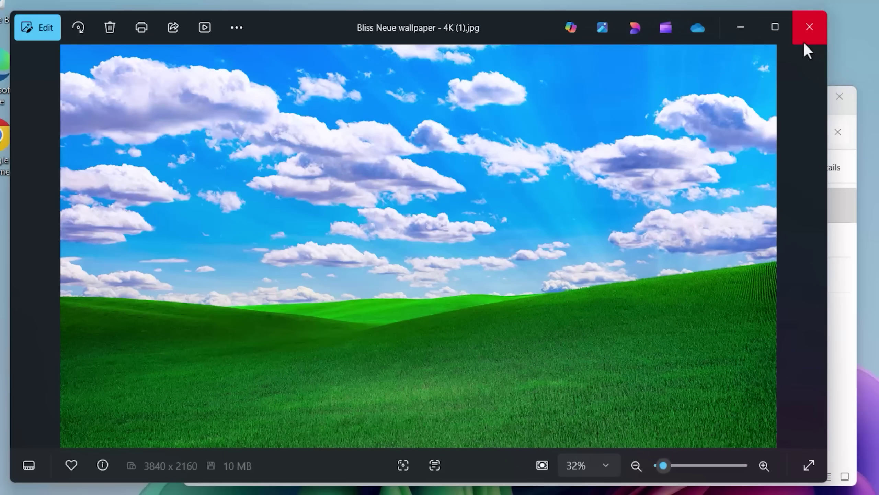
click(802, 43)
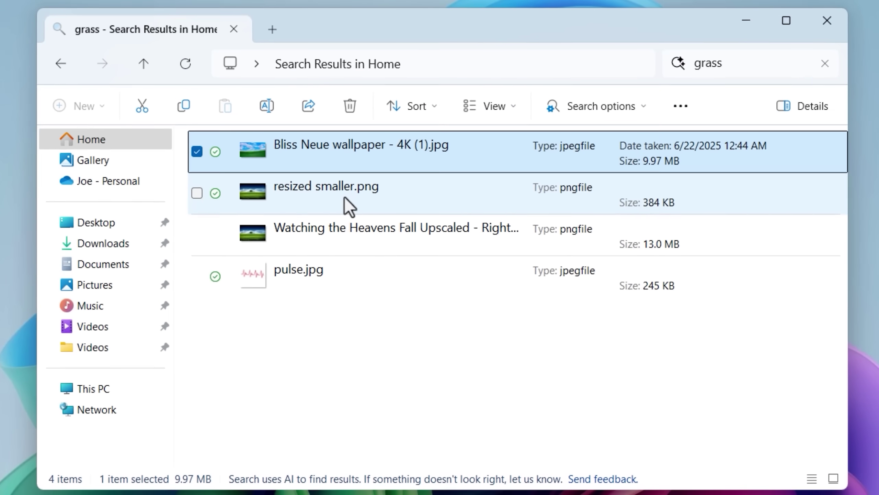
double_click(344, 198)
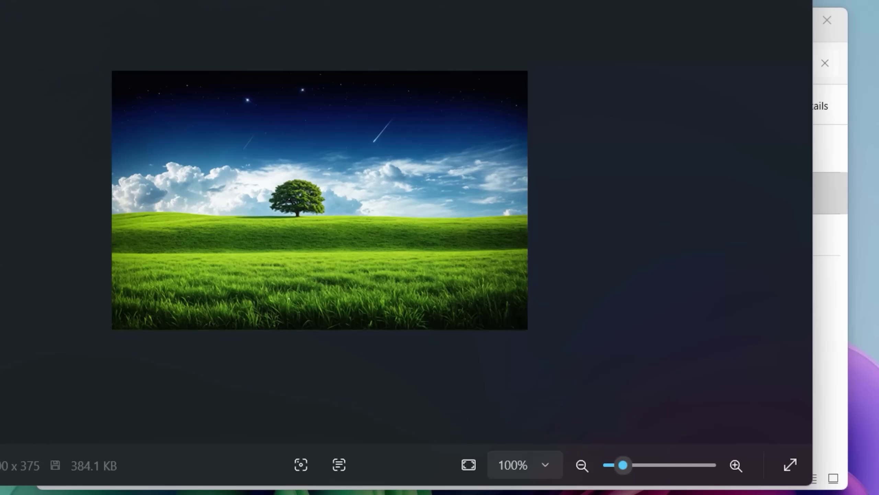
key(alt+F4)
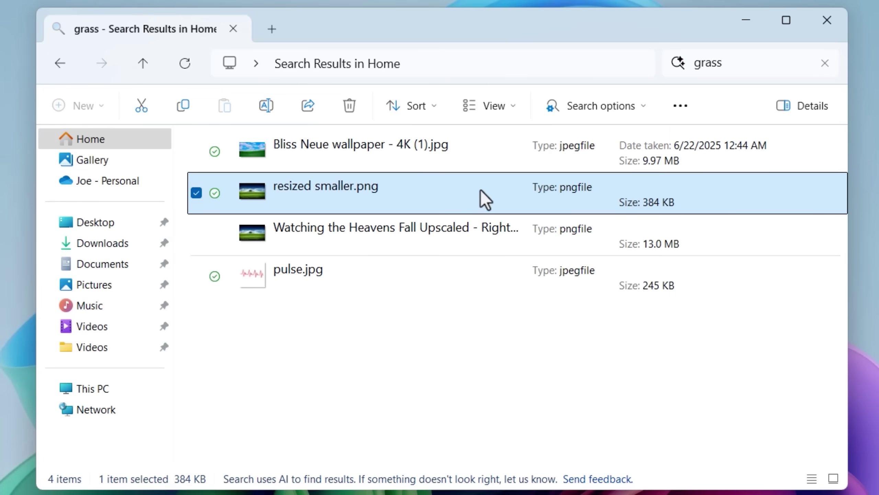
click(727, 65)
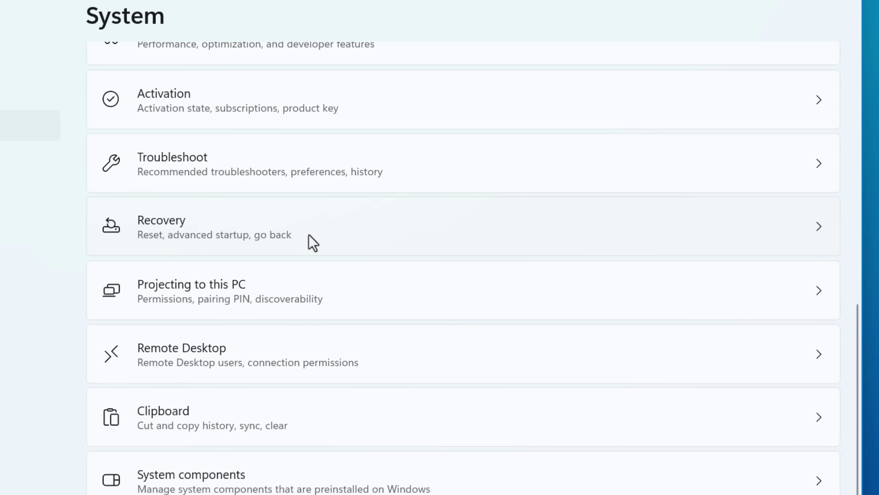
Go to System > Recovery > Quick machine recovery, showing it On with continued searching Off
click(419, 227)
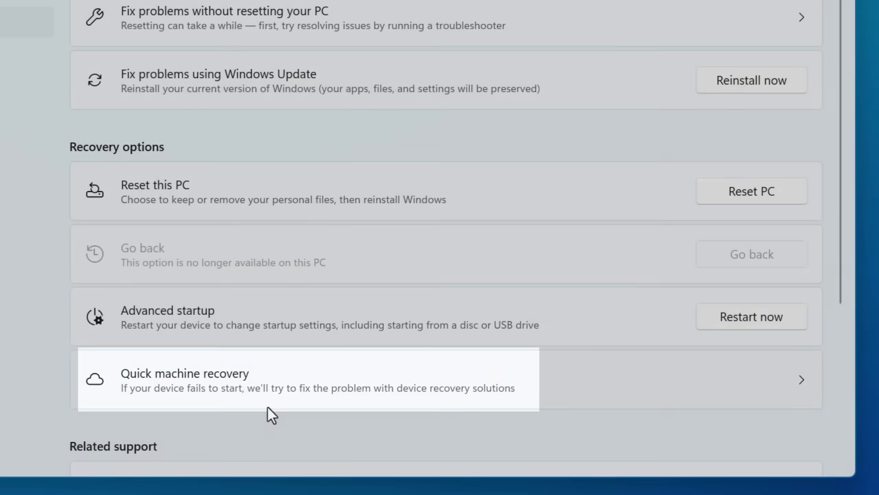
click(268, 407)
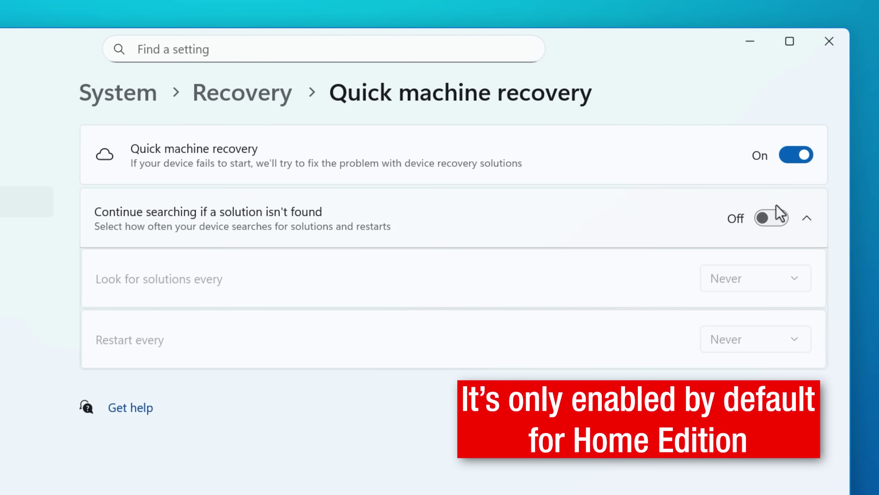